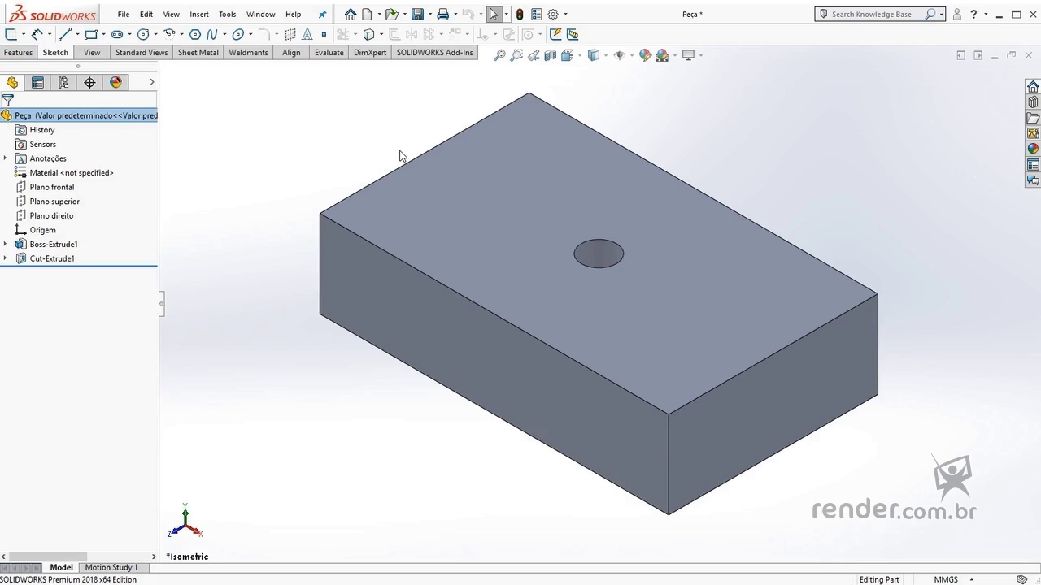
- Start a new sketch on the block's top face, view it Normal To, and select Sketch2 under Cut-Extrude1
{"action": "left_click", "coordinate": [451, 183]}
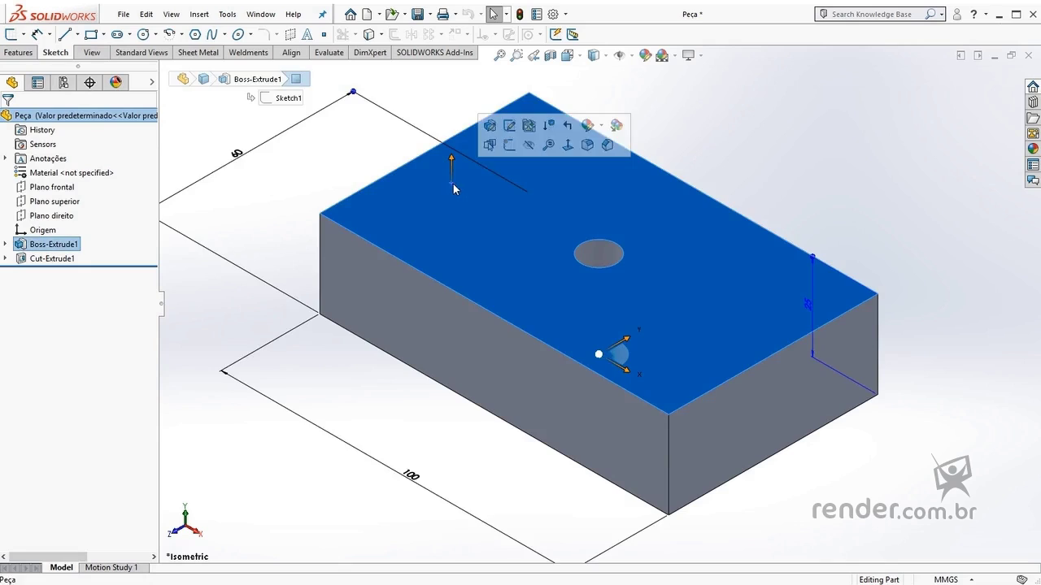
{"action": "left_click", "coordinate": [504, 148]}
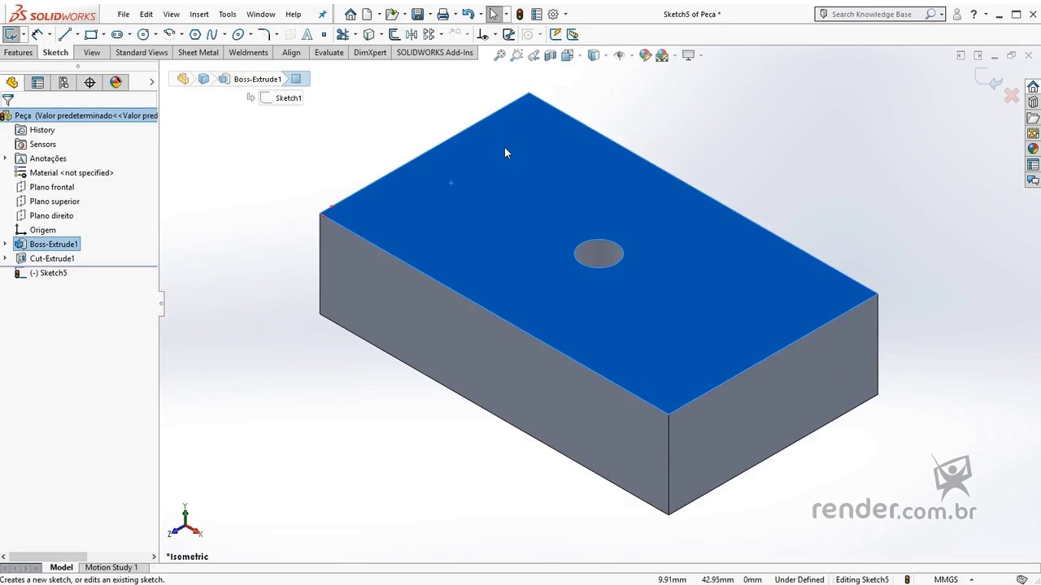
{"action": "left_click", "coordinate": [568, 55]}
{"action": "left_click", "coordinate": [639, 129]}
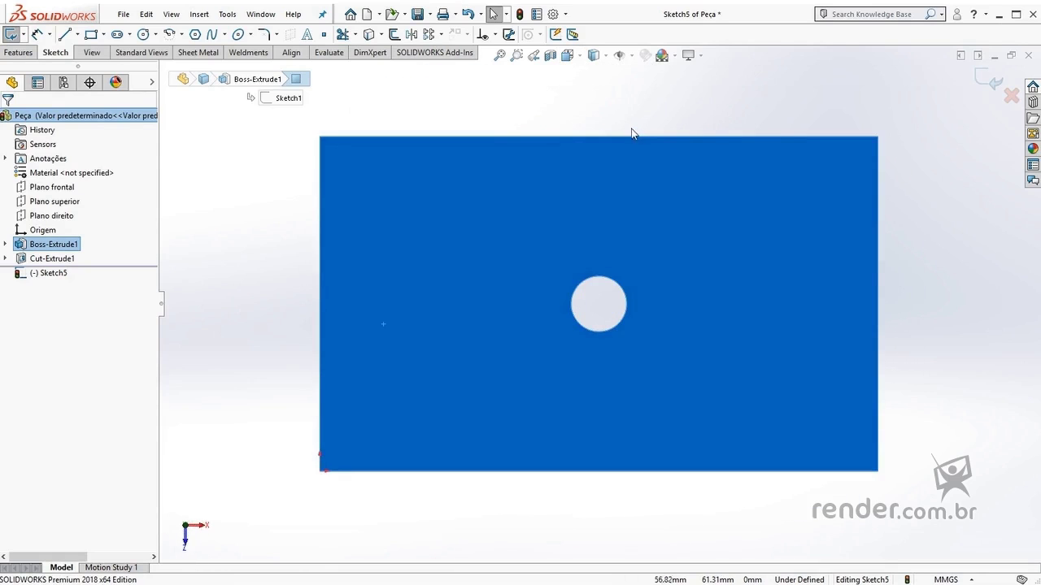
{"action": "left_click", "coordinate": [6, 259]}
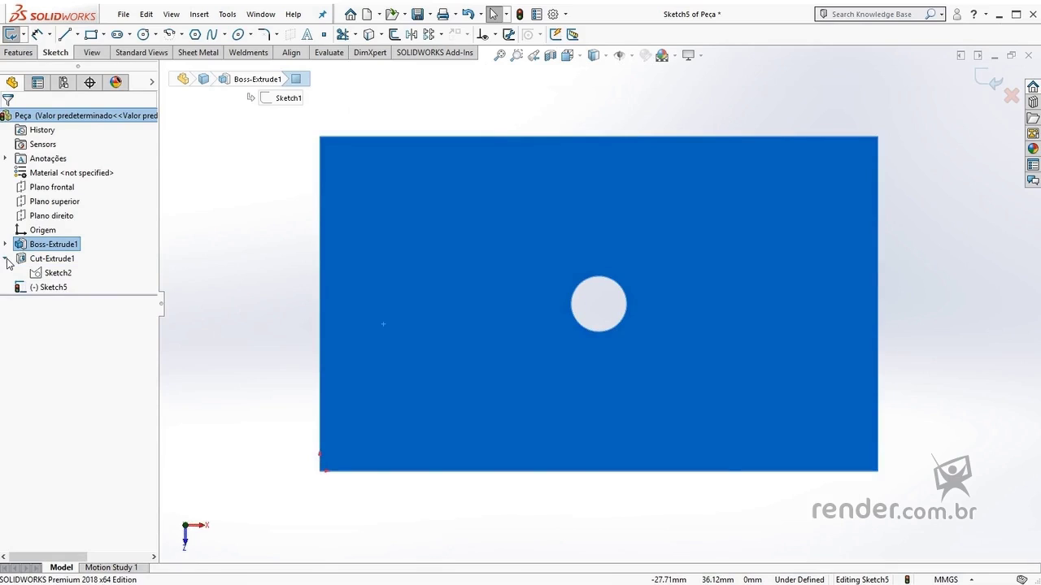
{"action": "left_click", "coordinate": [68, 274]}
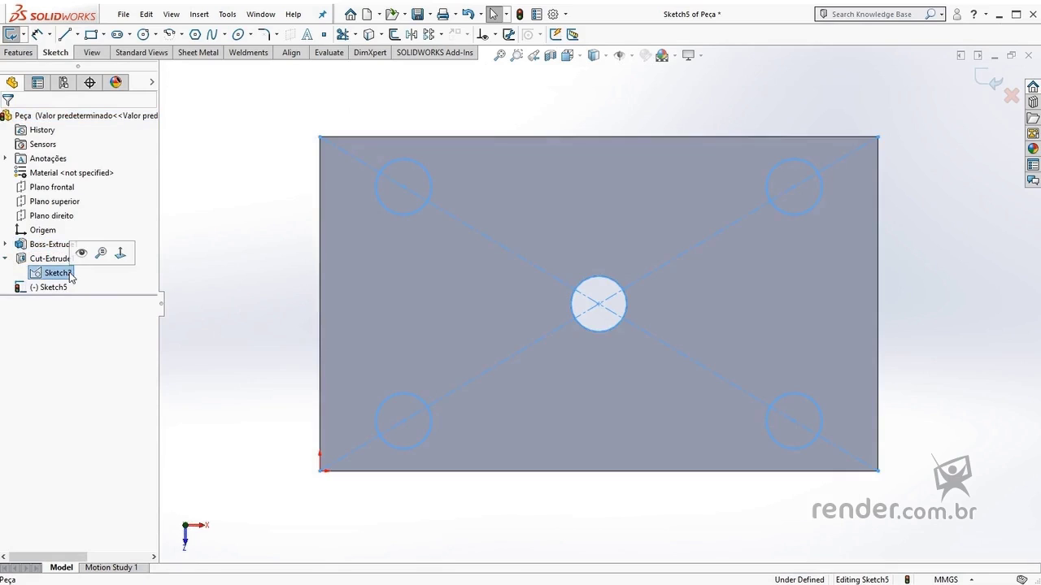
- Show Sketch2, convert its top-left circle into Sketch5, then hide Sketch2 again
{"action": "left_click", "coordinate": [81, 253]}
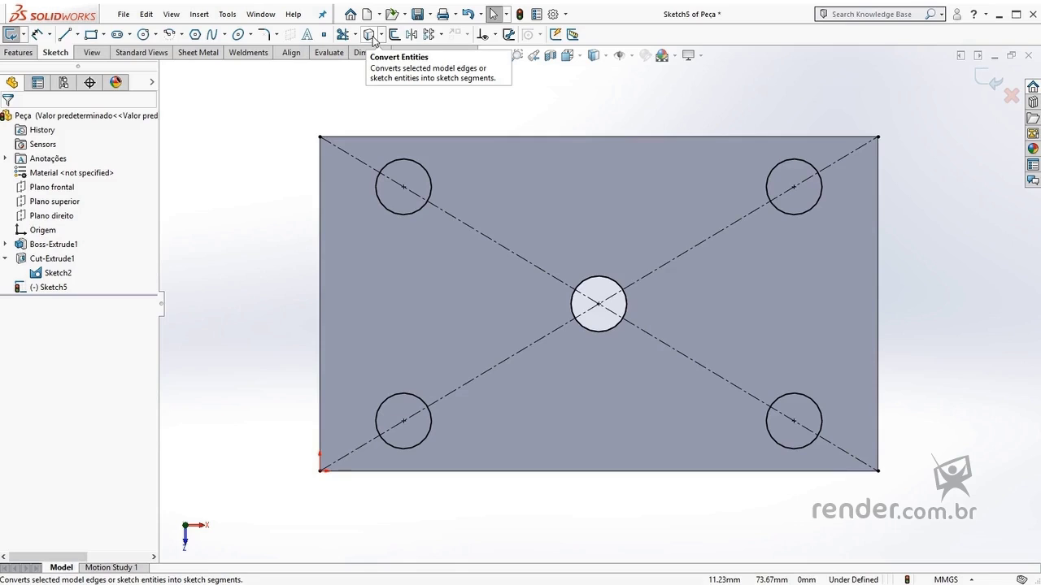
{"action": "left_click", "coordinate": [401, 164]}
{"action": "left_click", "coordinate": [400, 162]}
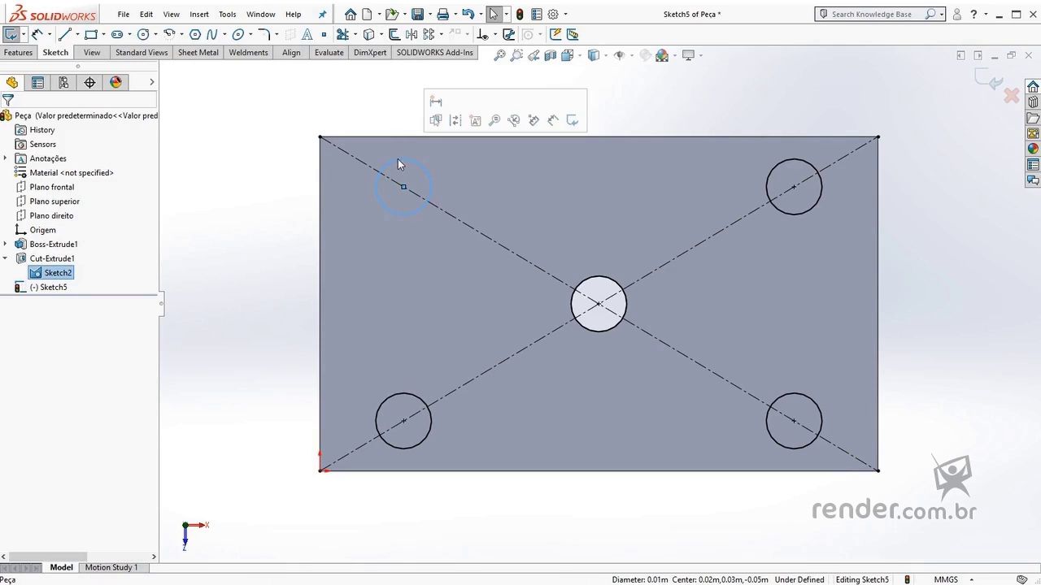
{"action": "left_click", "coordinate": [369, 36]}
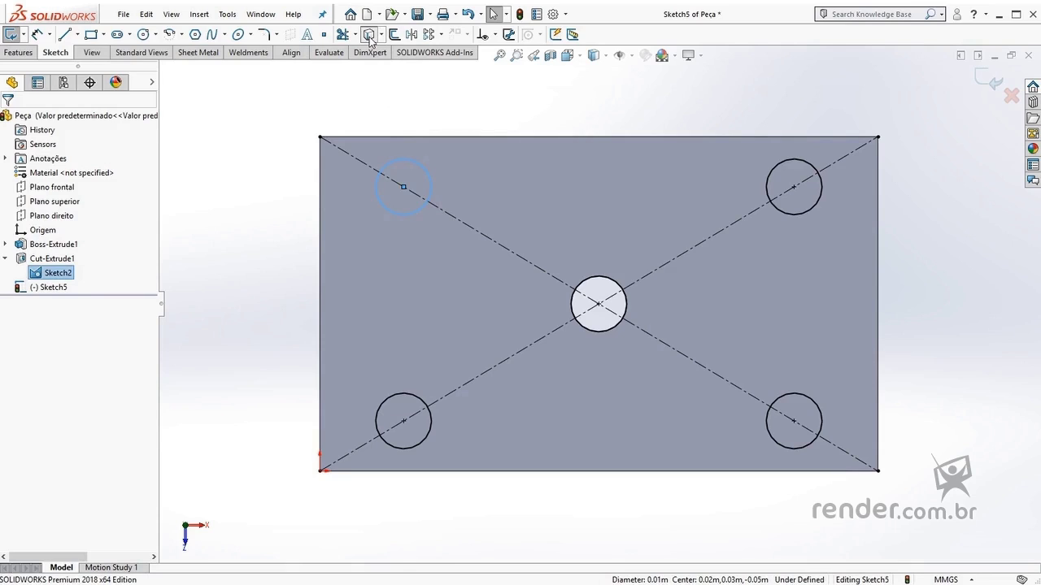
{"action": "left_click", "coordinate": [57, 274]}
{"action": "left_click", "coordinate": [67, 256]}
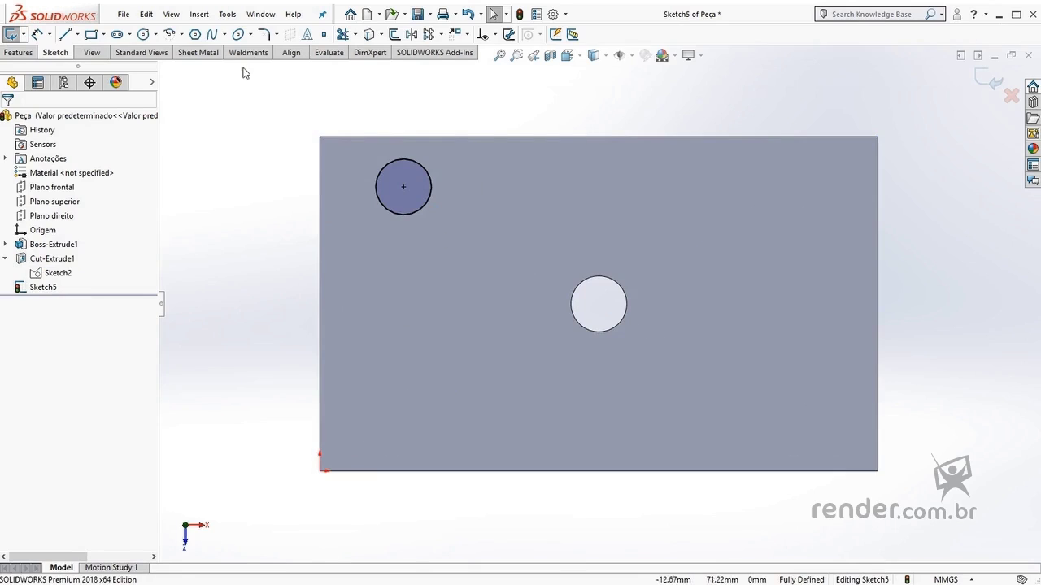
- Move the copied circle From/To, by its centre, to a spot left of and below the central hole
{"action": "left_click", "coordinate": [227, 15]}
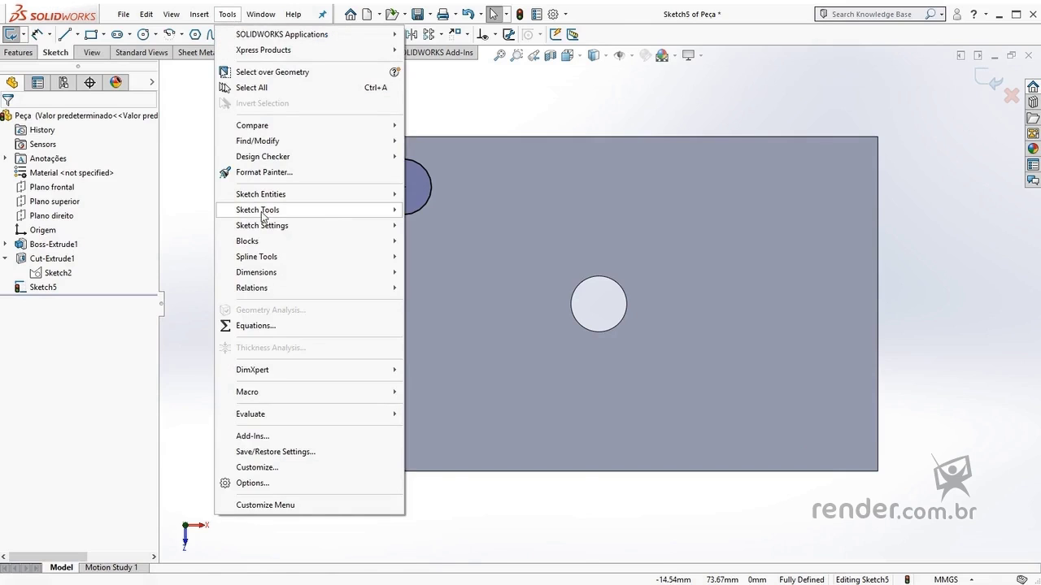
{"action": "mouse_move", "coordinate": [257, 210]}
{"action": "left_click", "coordinate": [440, 285]}
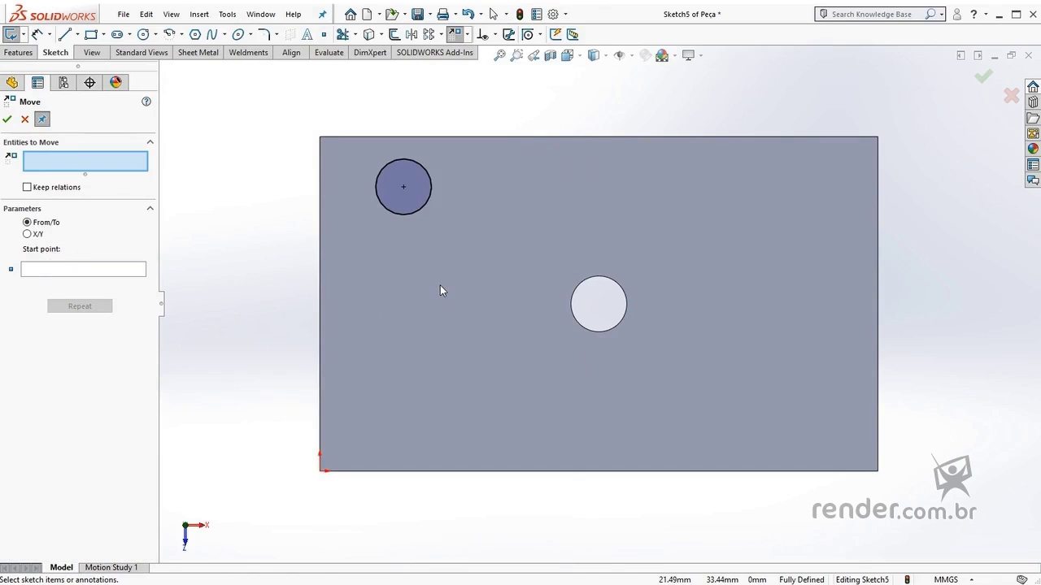
{"action": "left_click", "coordinate": [422, 167]}
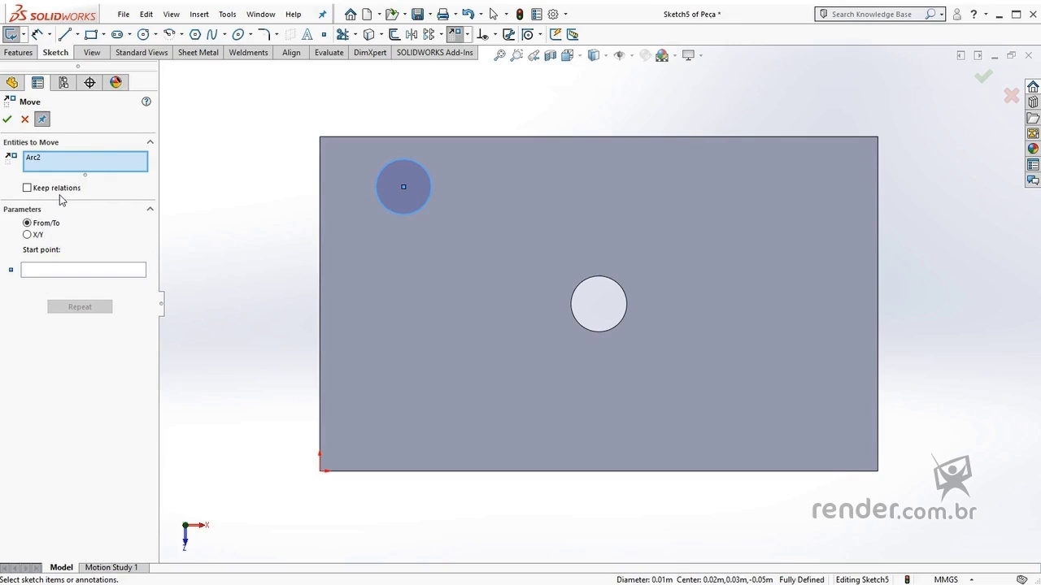
{"action": "left_click", "coordinate": [25, 223]}
{"action": "left_click", "coordinate": [65, 270]}
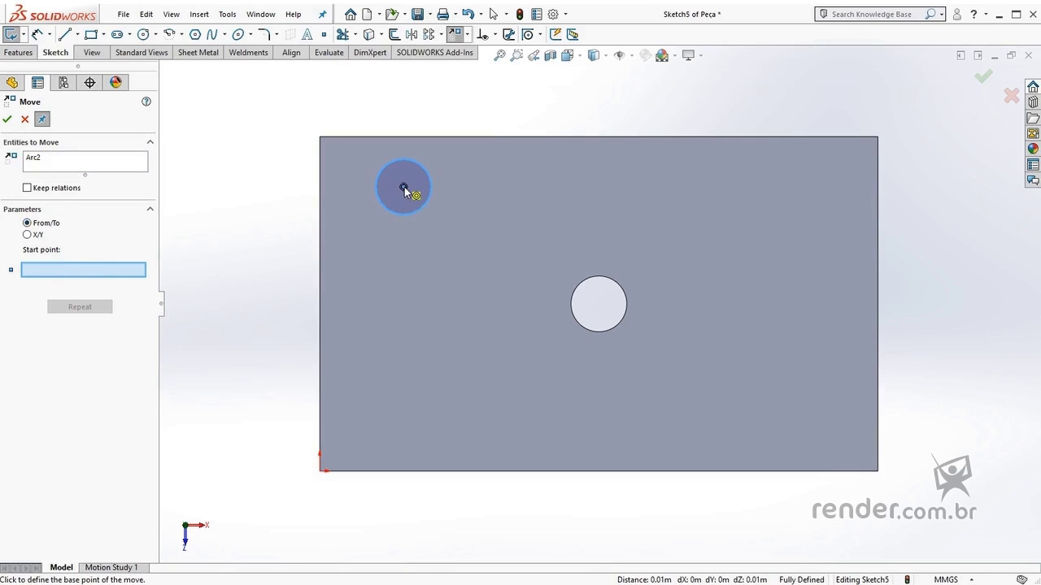
{"action": "left_click", "coordinate": [404, 187]}
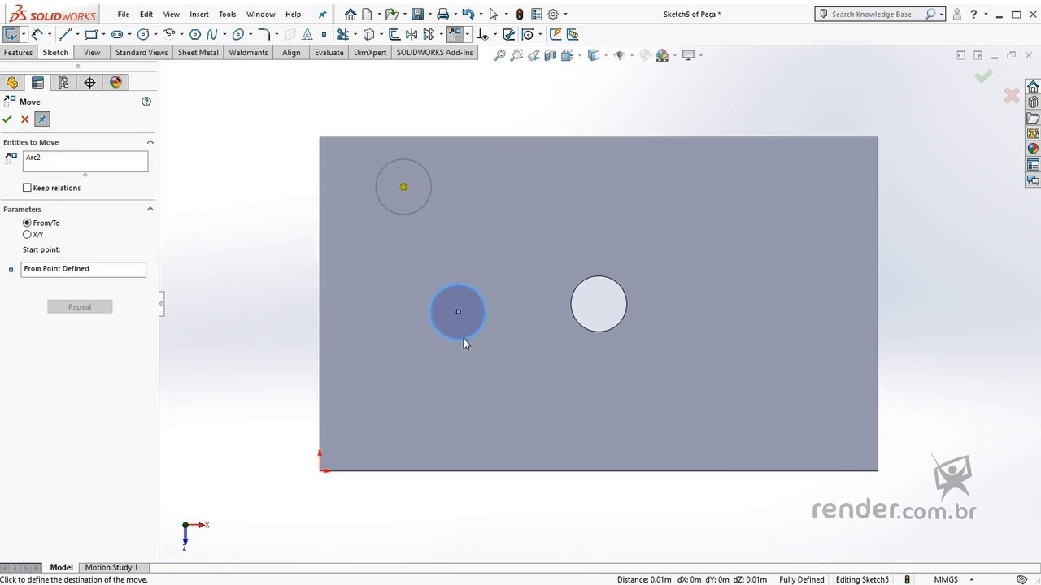
{"action": "left_click", "coordinate": [464, 340]}
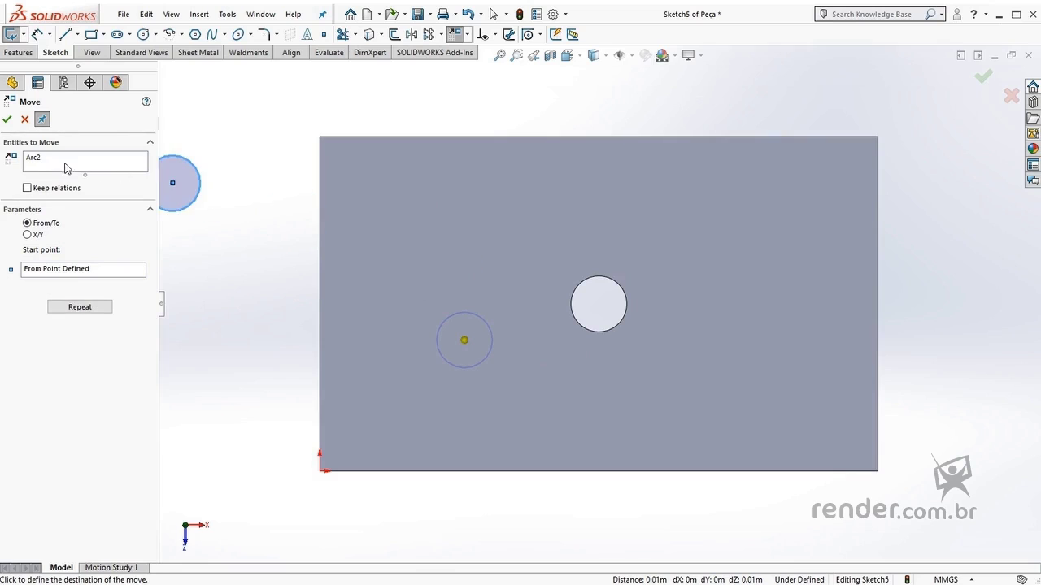
{"action": "left_click", "coordinate": [7, 118]}
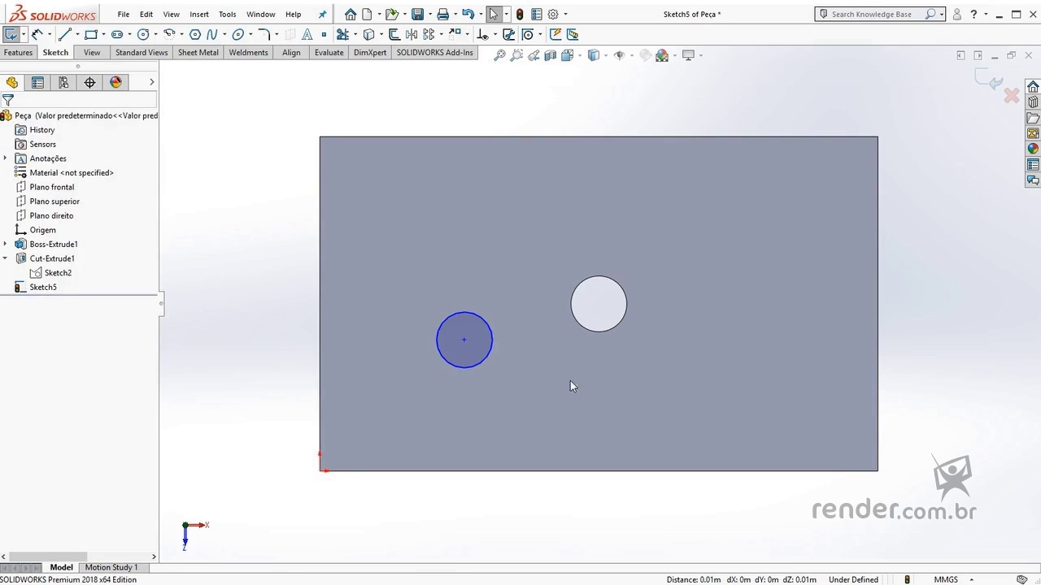
- Move the circle with X/Y offsets of ΔX 5 mm and ΔY 10 mm
{"action": "left_click", "coordinate": [226, 15]}
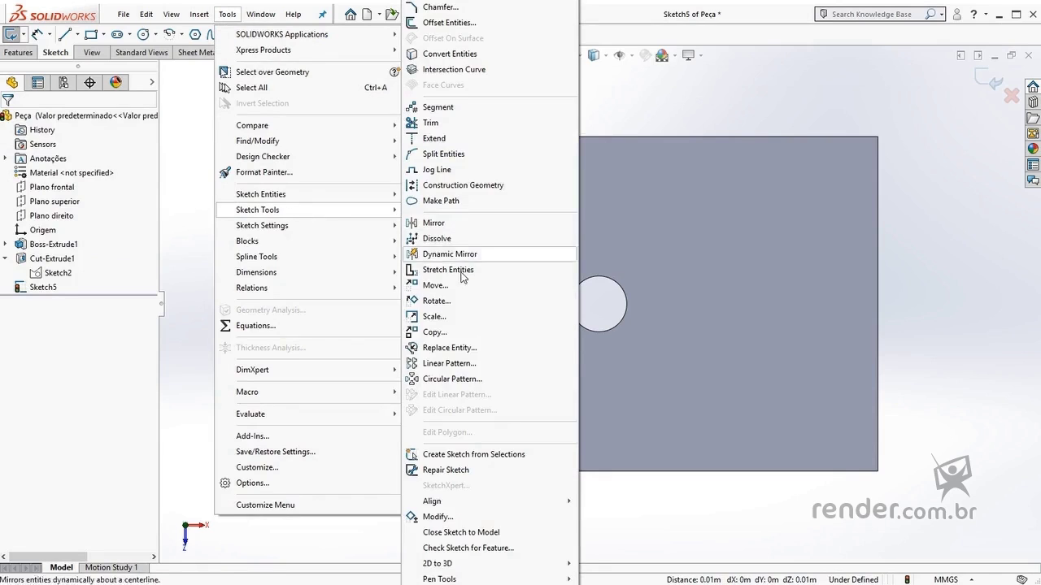
{"action": "left_click", "coordinate": [449, 285]}
{"action": "left_click", "coordinate": [459, 314]}
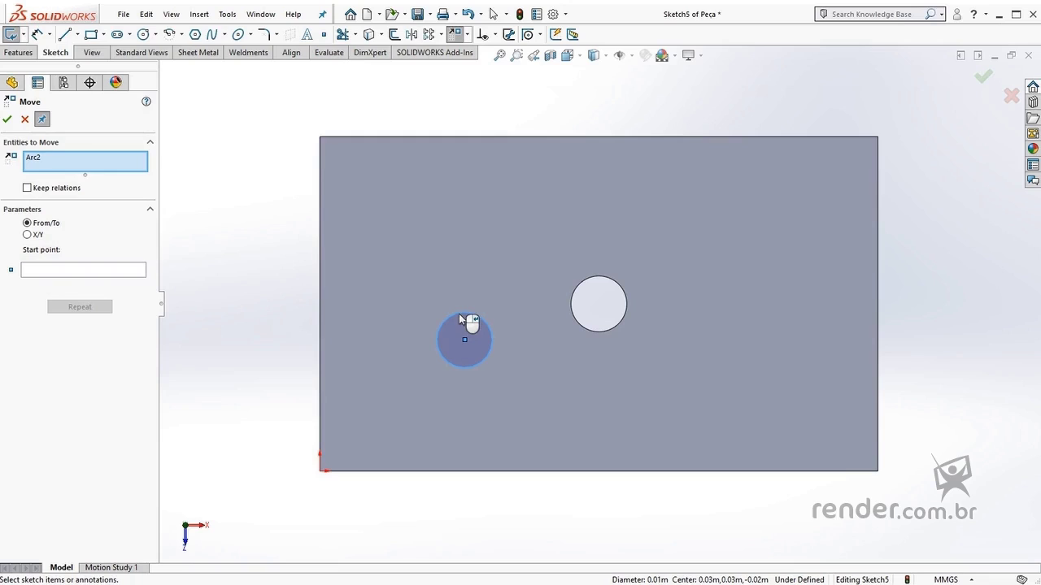
{"action": "left_click", "coordinate": [28, 235]}
{"action": "type", "text": "5"}
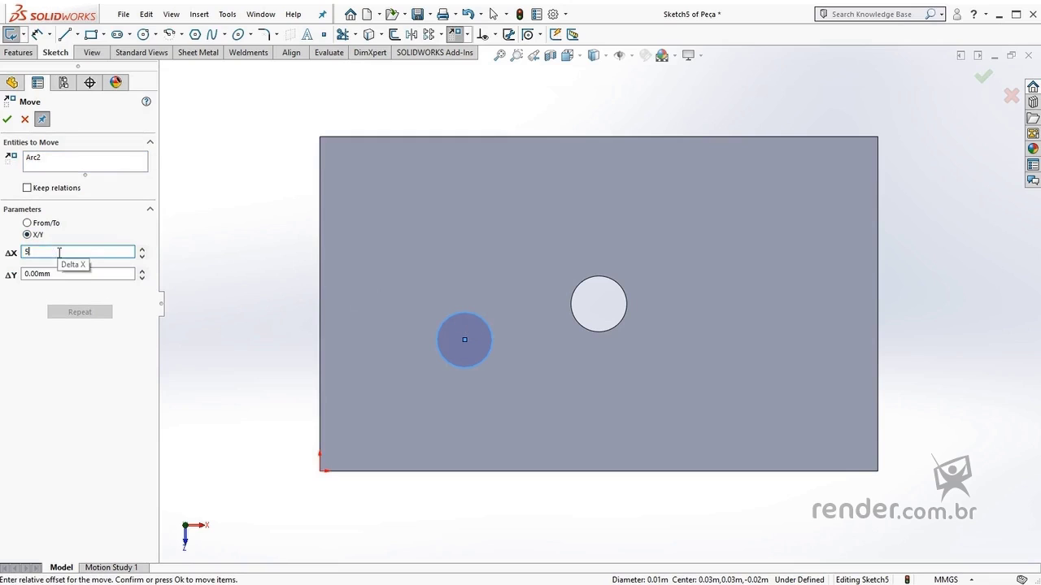
{"action": "double_click", "coordinate": [58, 274]}
{"action": "type", "text": "10"}
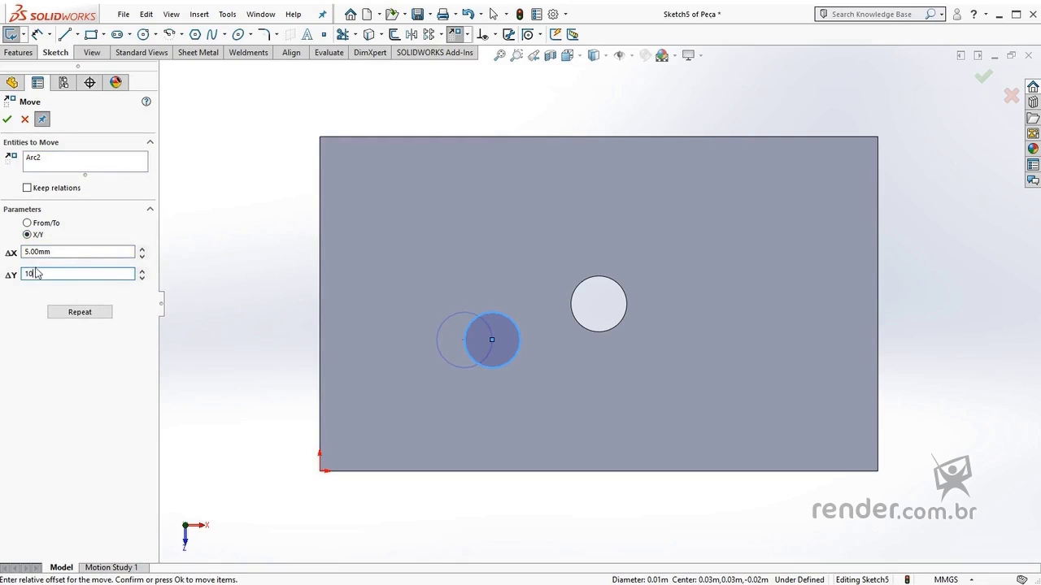
{"action": "left_click", "coordinate": [60, 252]}
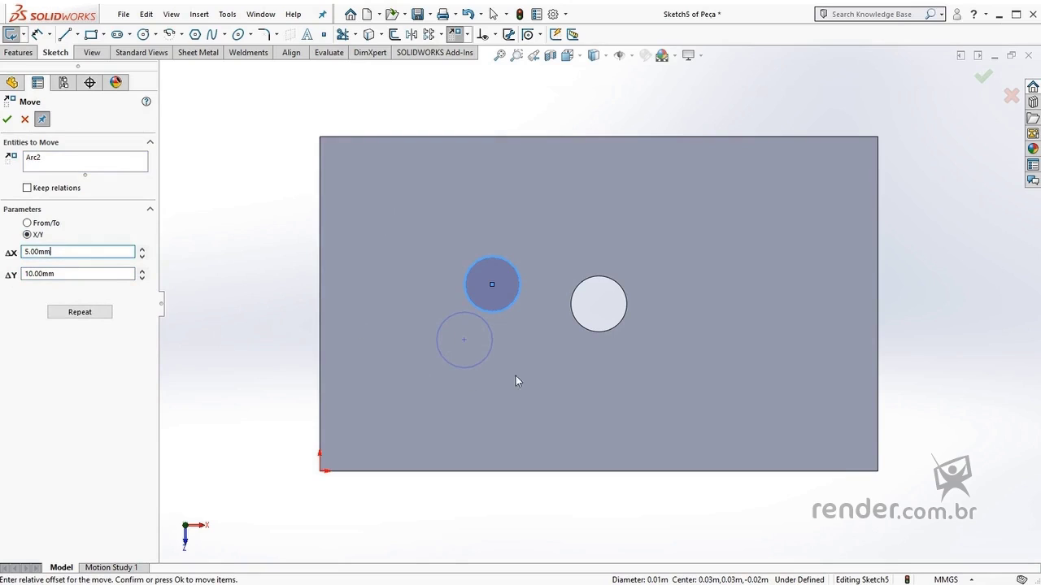
{"action": "left_click", "coordinate": [8, 119]}
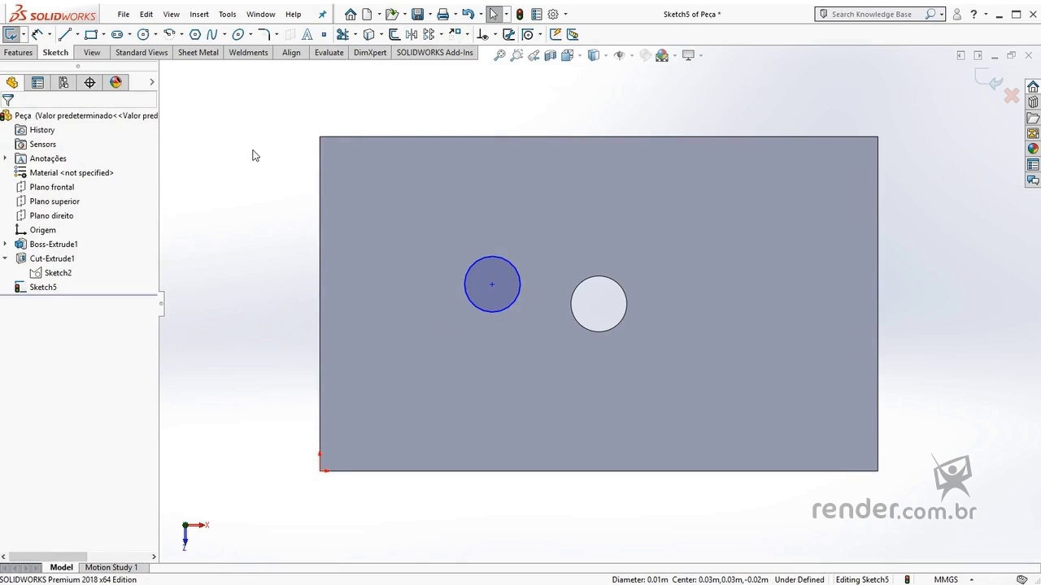
- Copy the small circle From/To by its centre, placing one copy to its upper right
{"action": "left_click", "coordinate": [225, 15]}
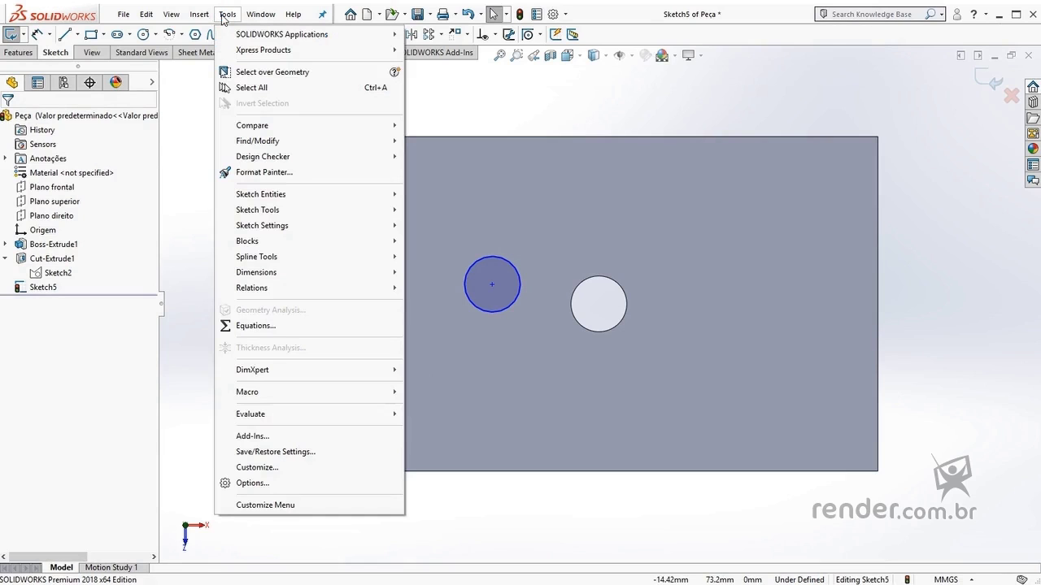
{"action": "mouse_move", "coordinate": [258, 209]}
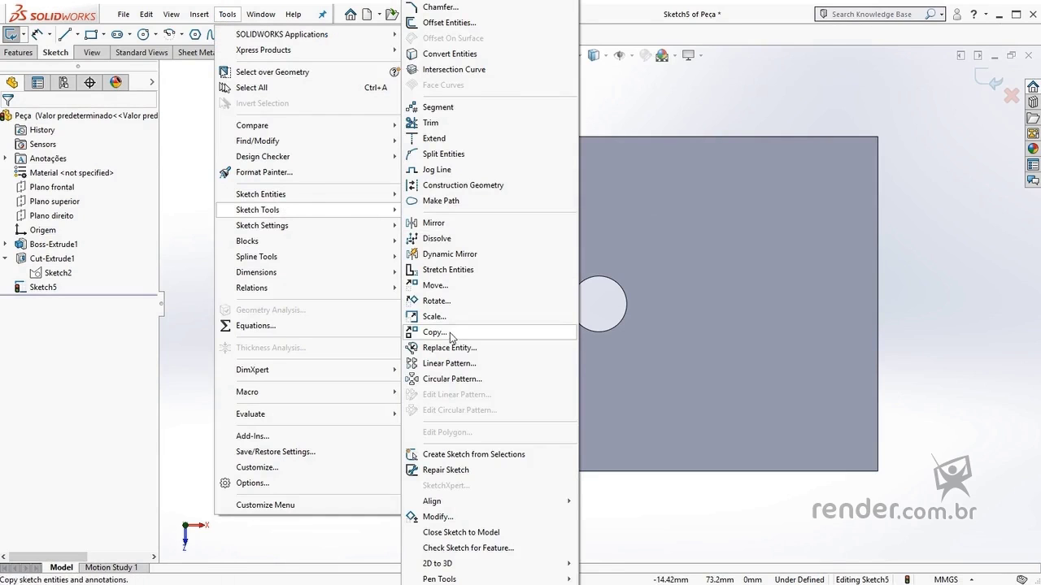
{"action": "left_click", "coordinate": [451, 334]}
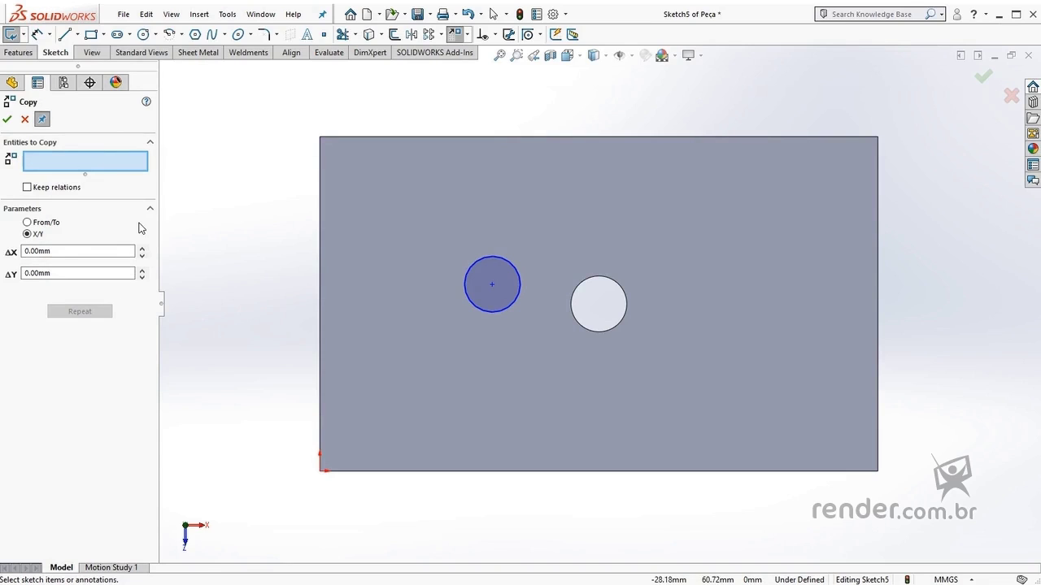
{"action": "left_click", "coordinate": [495, 259]}
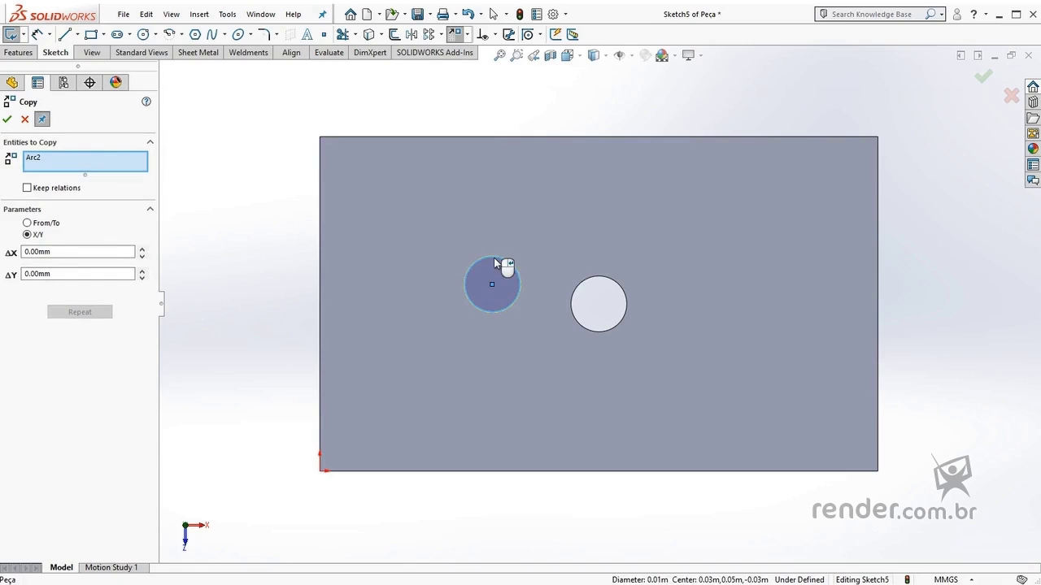
{"action": "left_click", "coordinate": [28, 223]}
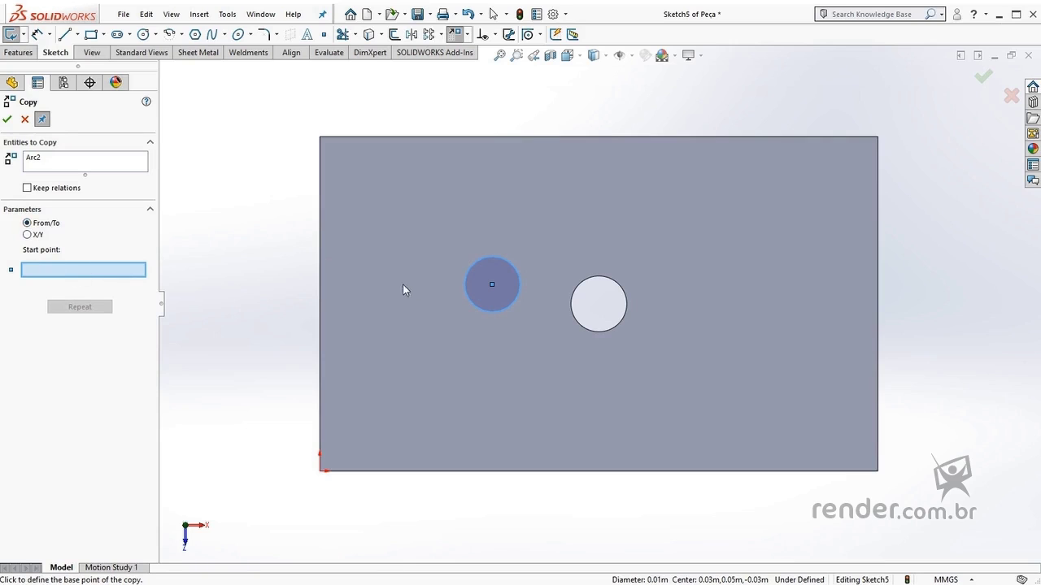
{"action": "left_click", "coordinate": [492, 284]}
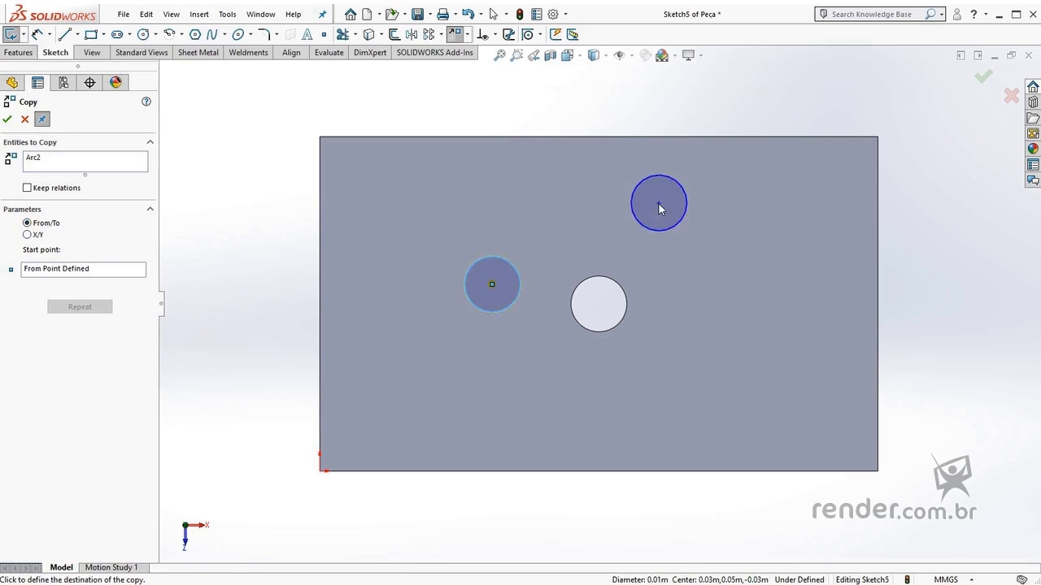
{"action": "left_click", "coordinate": [659, 203]}
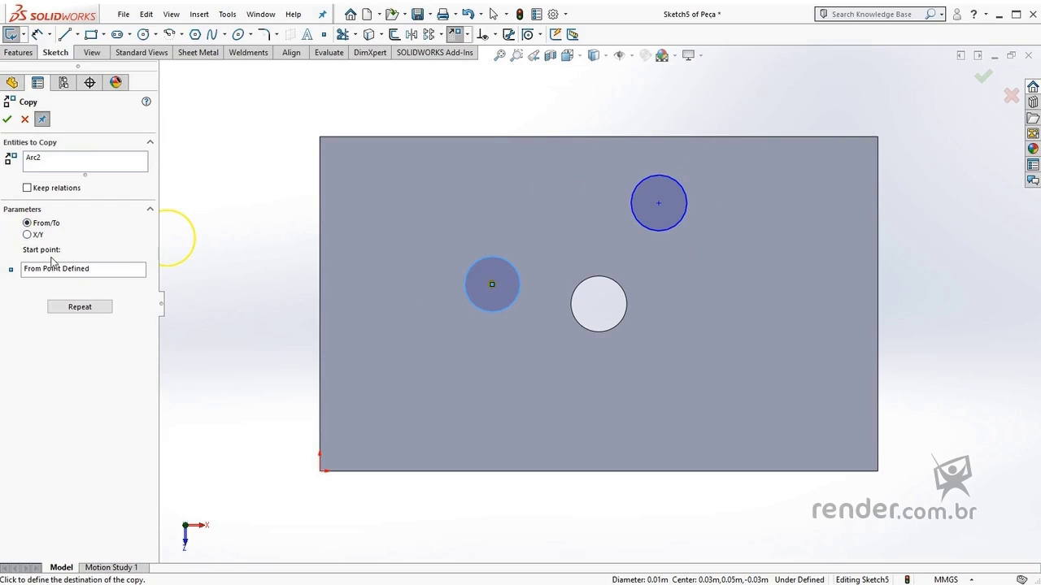
- Place another copy offset ΔX 10 mm and ΔY 20 mm, then finish copying
{"action": "left_click", "coordinate": [28, 235]}
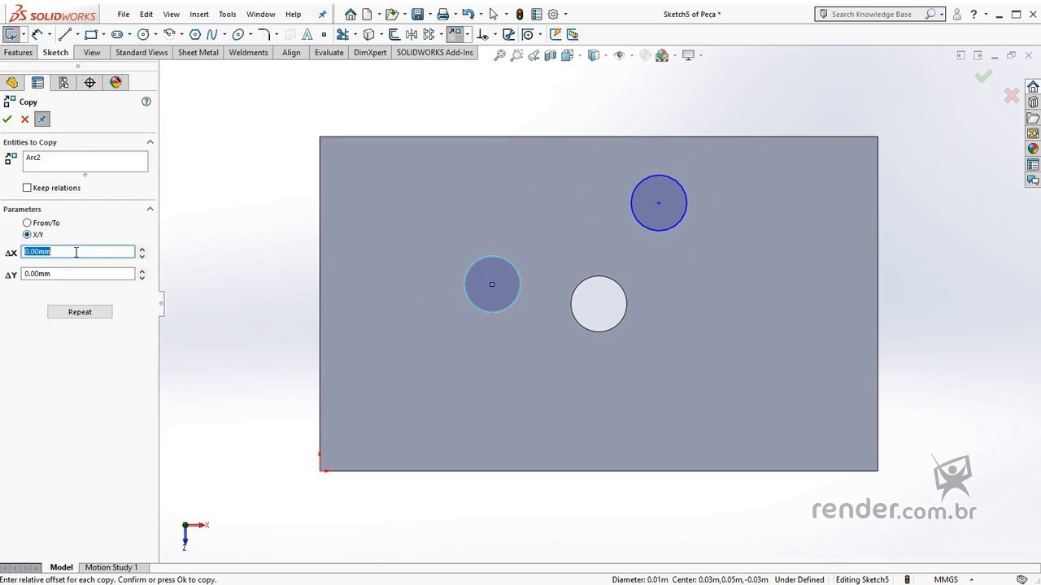
{"action": "type", "text": "10"}
{"action": "left_click", "coordinate": [64, 273]}
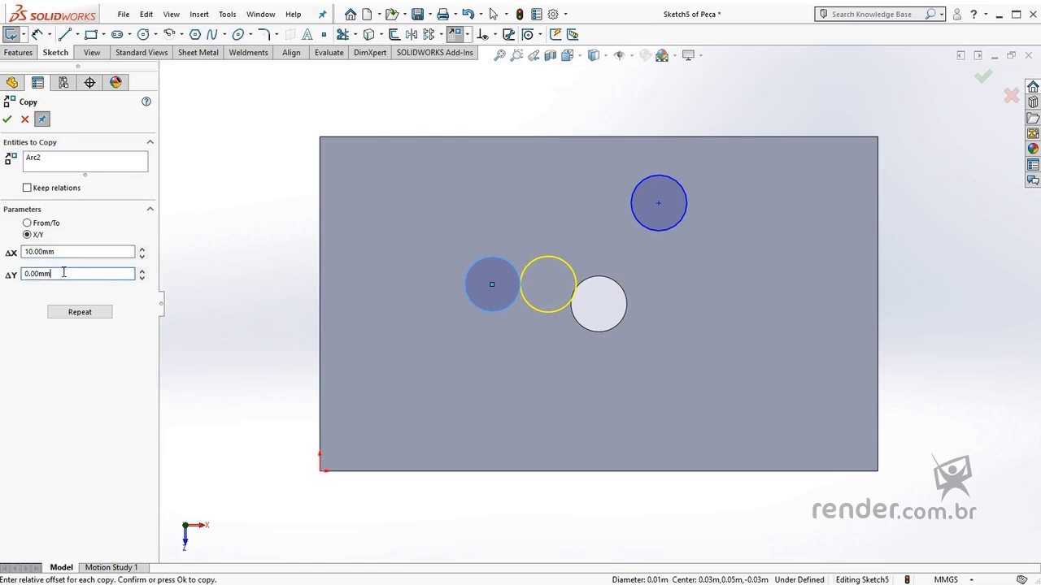
{"action": "double_click", "coordinate": [64, 274]}
{"action": "type", "text": "20"}
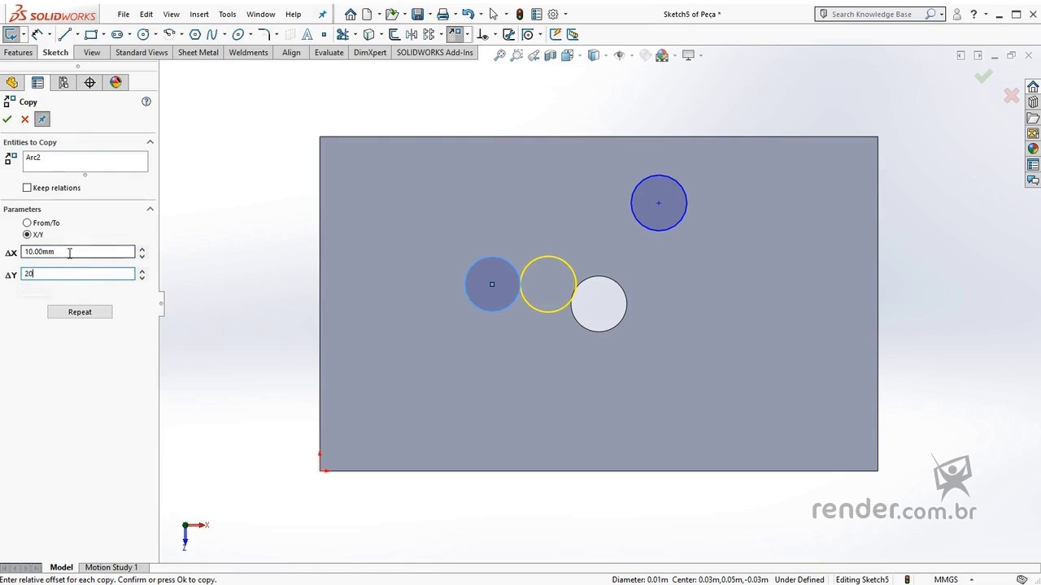
{"action": "key", "text": "Return"}
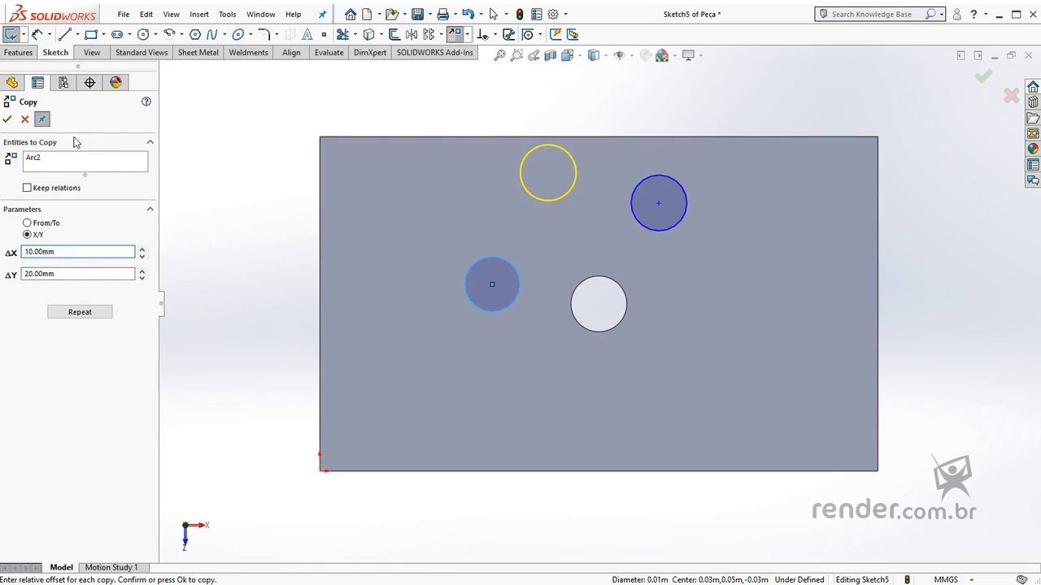
{"action": "left_click", "coordinate": [7, 119]}
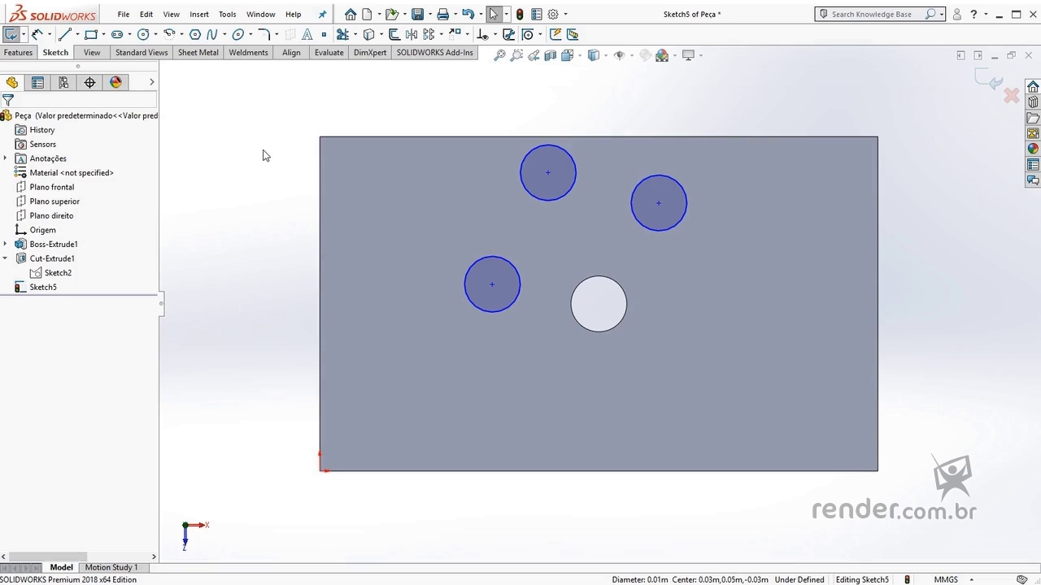
- Rotate the top circle 270° about the central hole's centre so it sits below the hole
{"action": "left_click", "coordinate": [227, 16]}
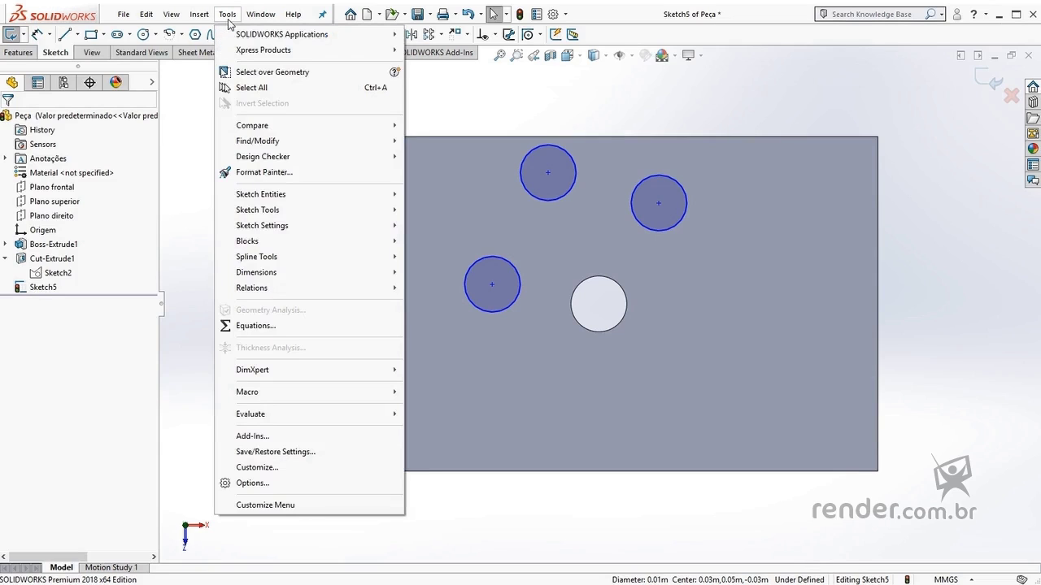
{"action": "mouse_move", "coordinate": [257, 210]}
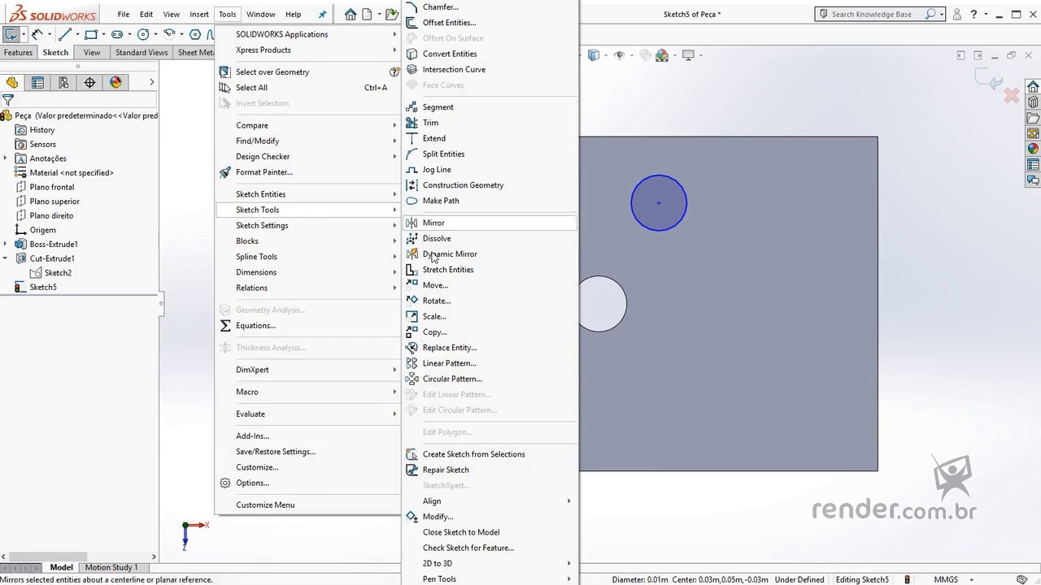
{"action": "left_click", "coordinate": [477, 306]}
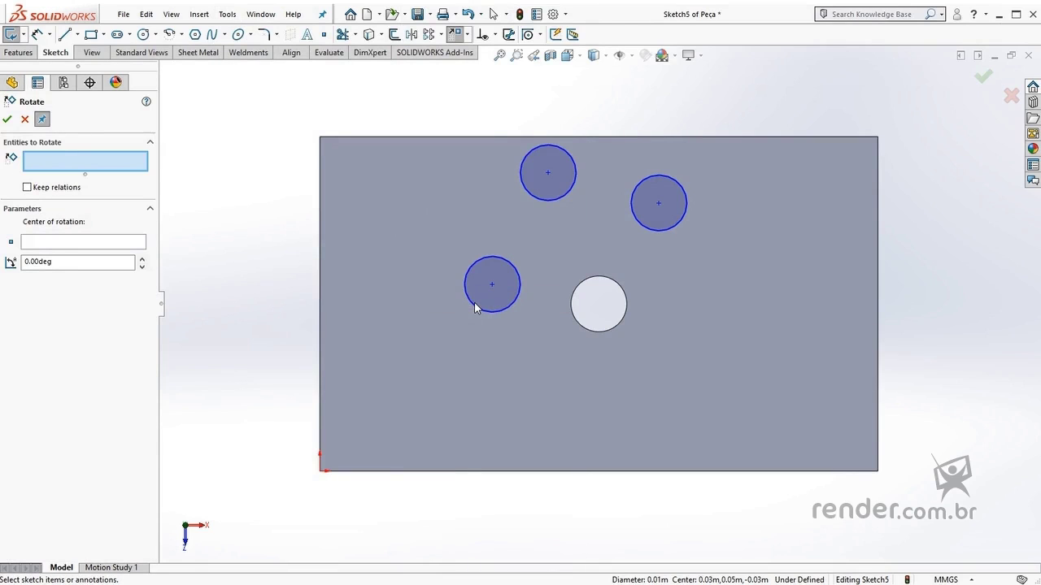
{"action": "left_click", "coordinate": [559, 149]}
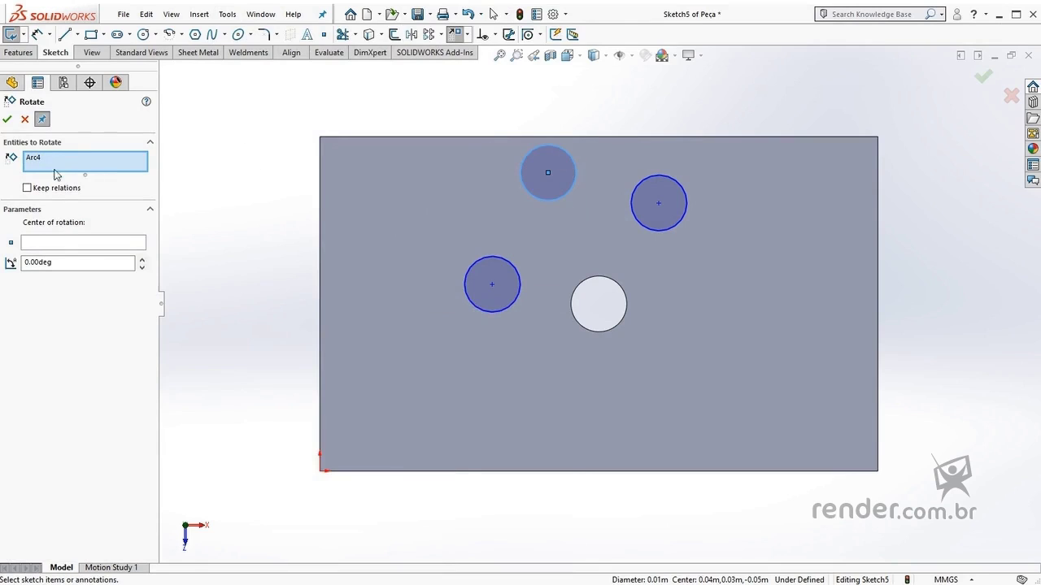
{"action": "left_click", "coordinate": [65, 249]}
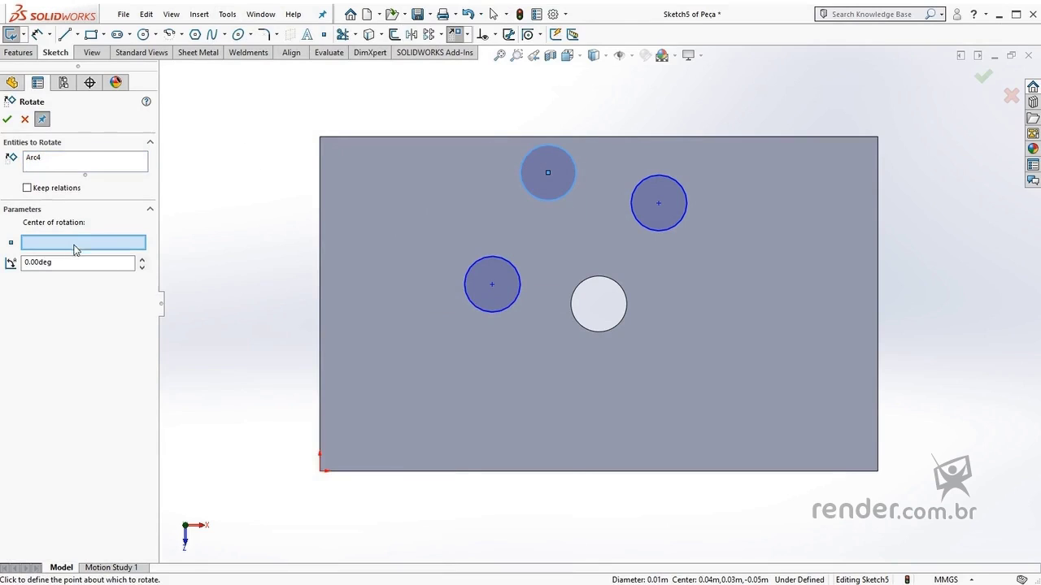
{"action": "left_click", "coordinate": [600, 304]}
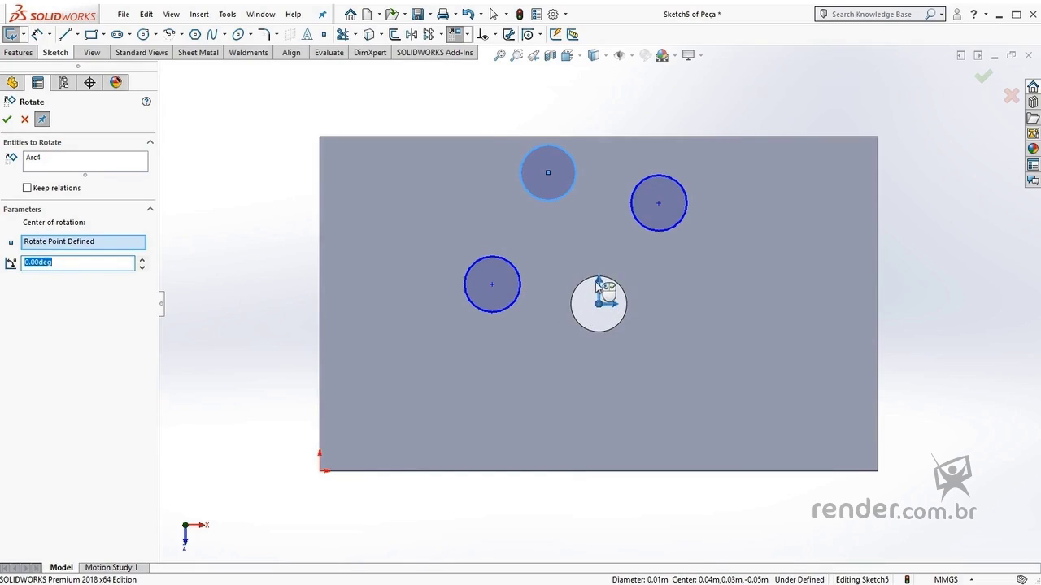
{"action": "left_click", "coordinate": [142, 262]}
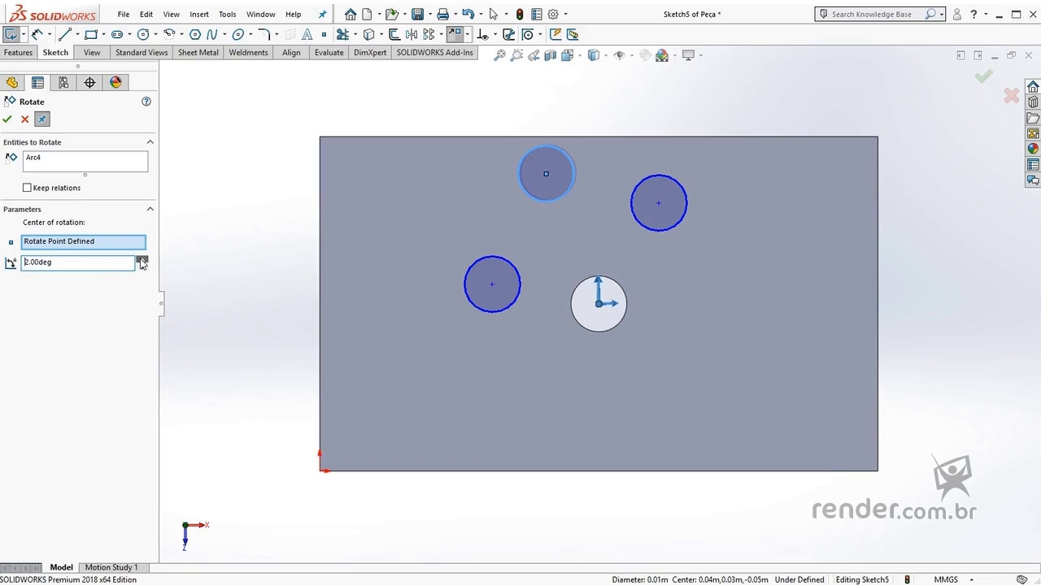
{"action": "left_click", "coordinate": [142, 262]}
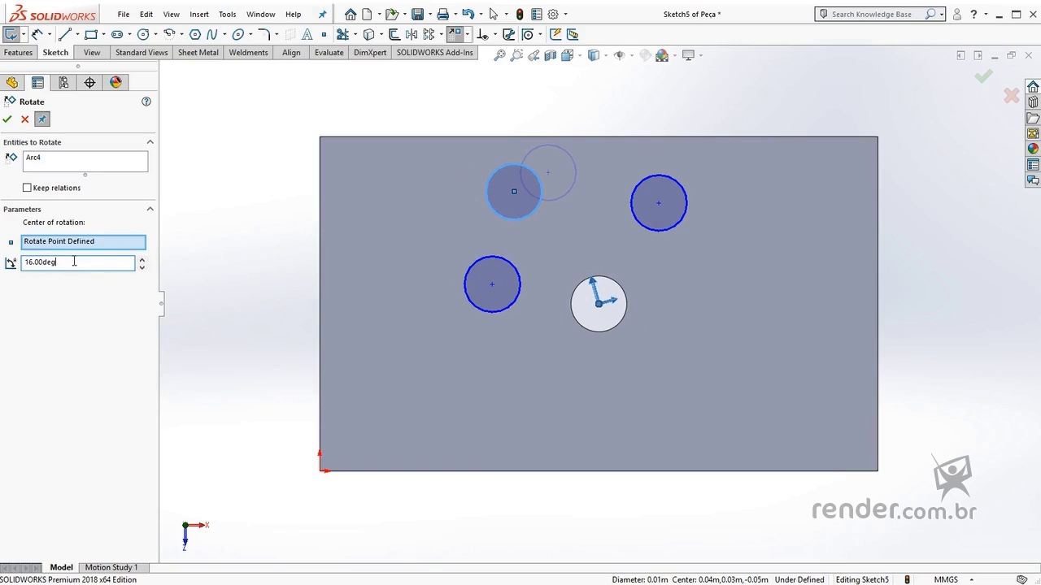
{"action": "left_click_drag", "start_coordinate": [75, 261], "coordinate": [11, 262]}
{"action": "type", "text": "100"}
{"action": "key", "text": "Return"}
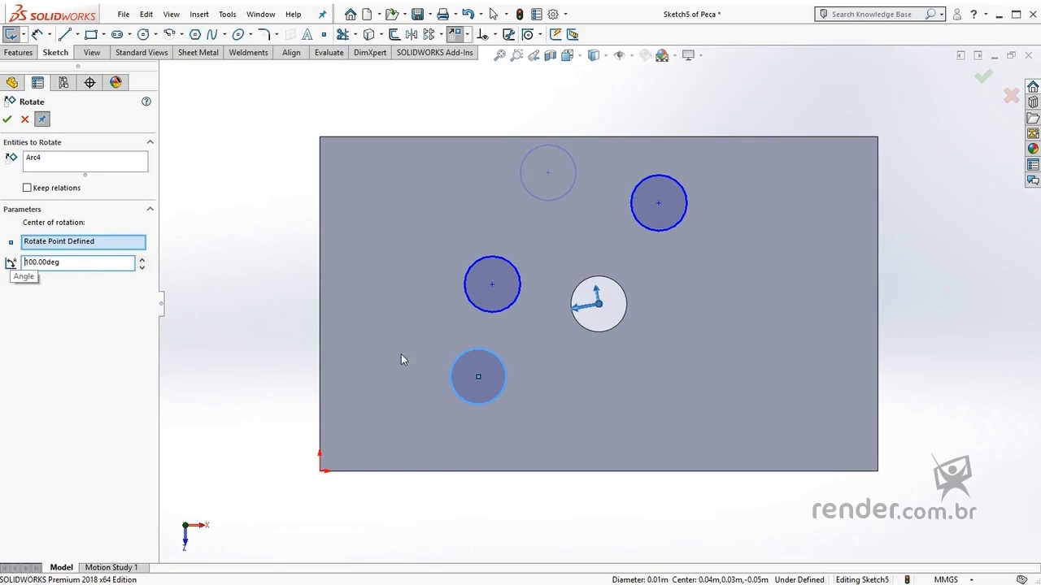
{"action": "mouse_move", "coordinate": [598, 304]}
{"action": "left_mouse_down"}
{"action": "mouse_move", "coordinate": [602, 327]}
{"action": "mouse_move", "coordinate": [557, 319]}
{"action": "left_mouse_up"}
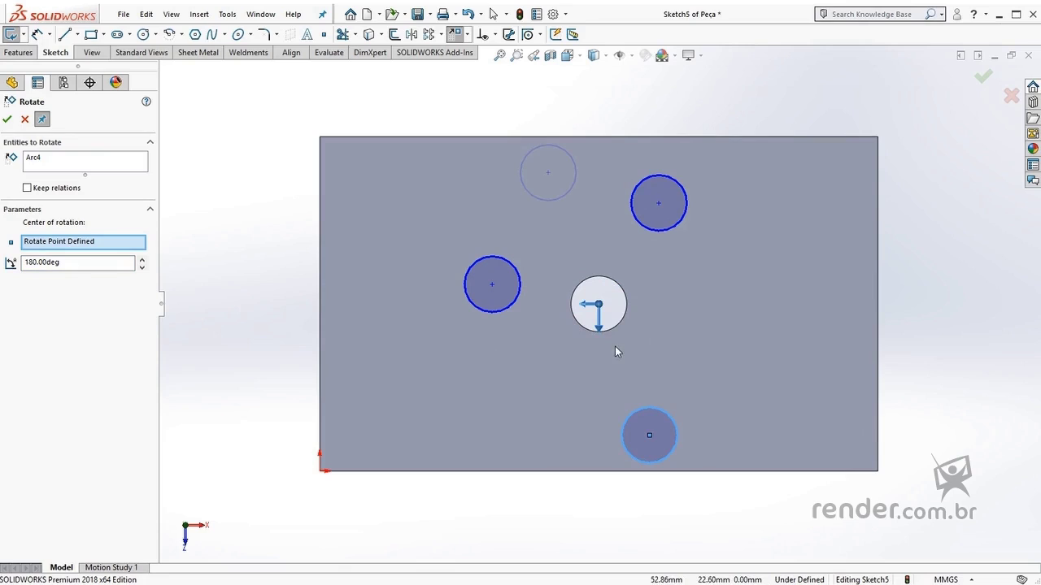
{"action": "left_click", "coordinate": [8, 121]}
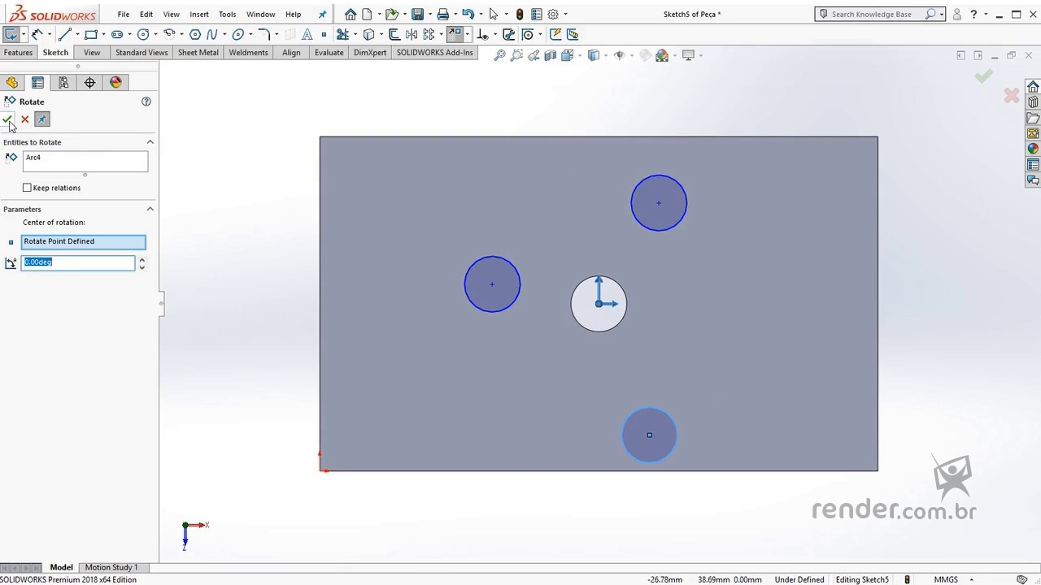
{"action": "left_click", "coordinate": [8, 120]}
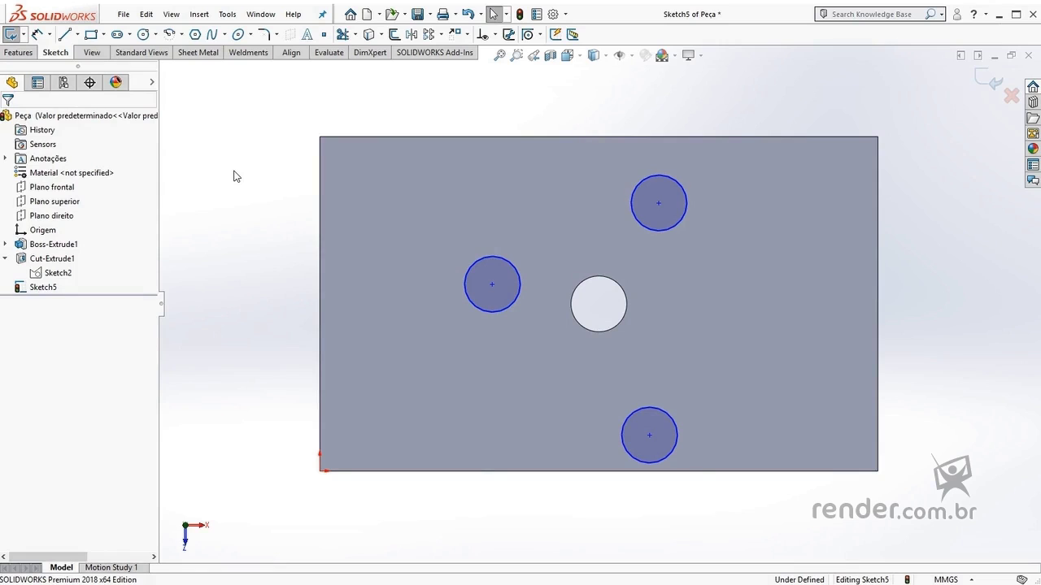
- Switch to the Isometric view with Ctrl+7 to see the three circles on the top face
{"action": "key", "text": "ctrl+7"}
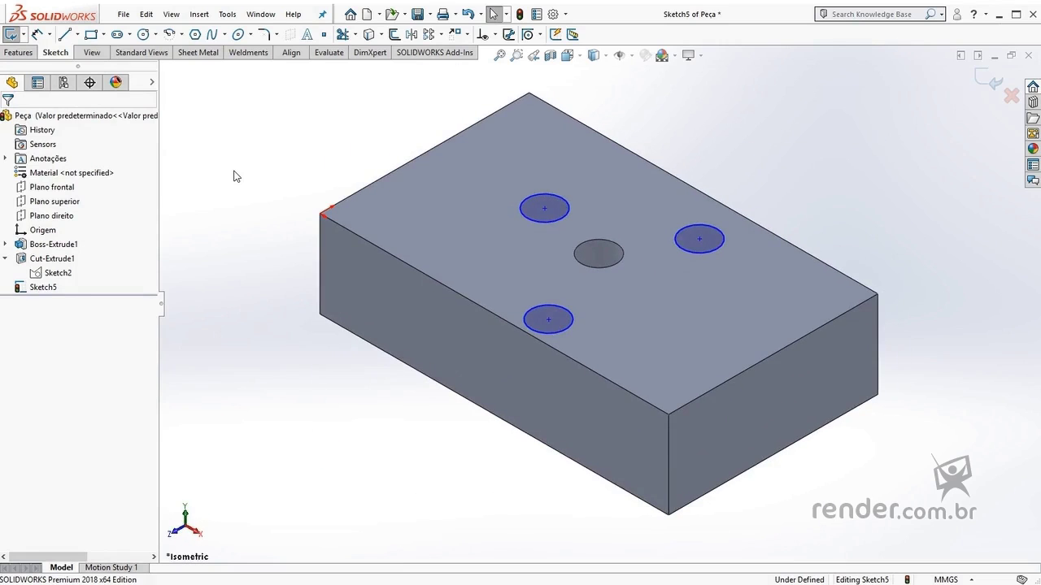